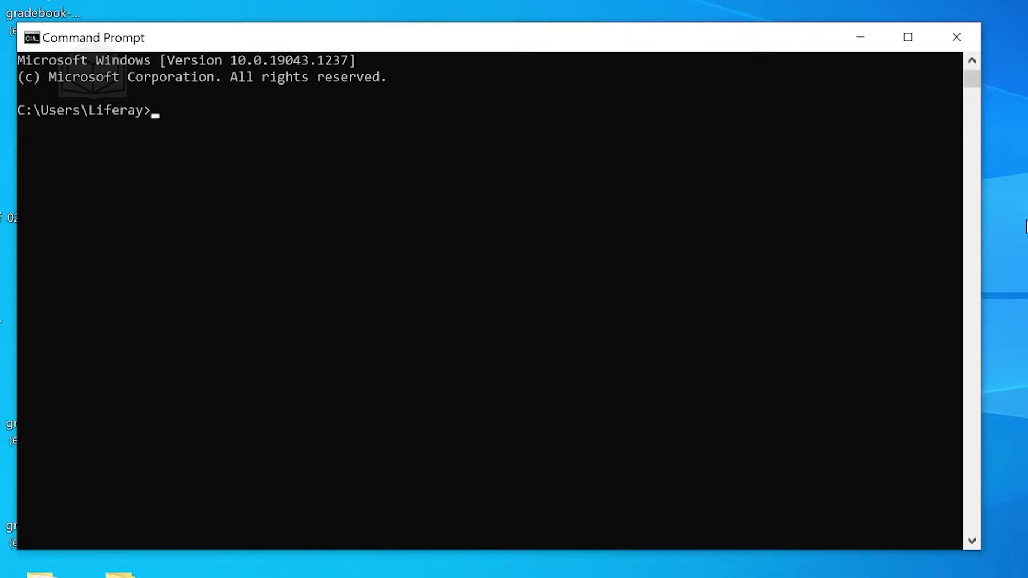
pyautogui.write('cd ..')
# Run cd .. twice to climb from the Liferay user folder to C:\.
pyautogui.press('Return')
pyautogui.write('cd ..')
pyautogui.press('Return')
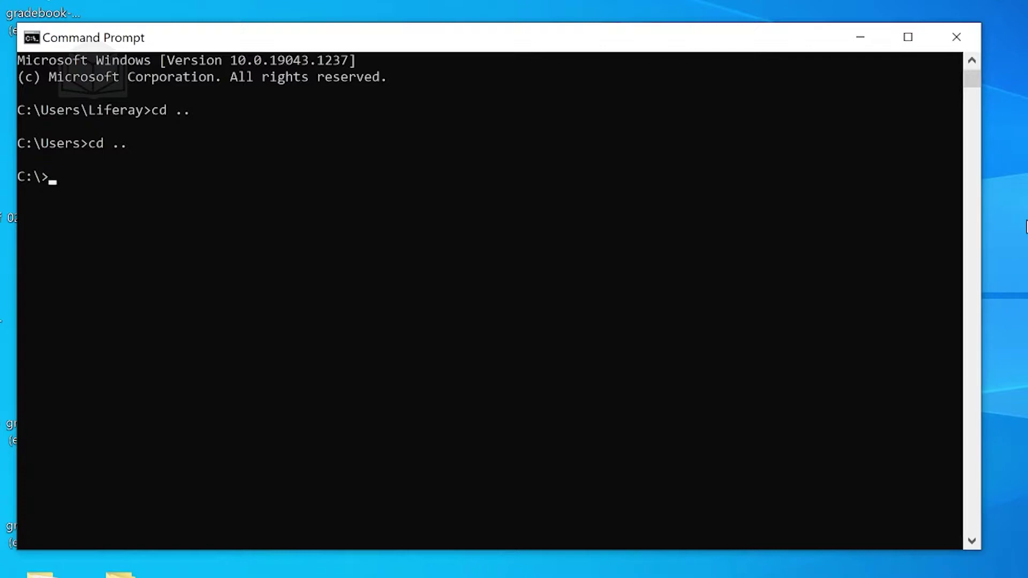
pyautogui.write('blade')
pyautogui.write(' init -v')
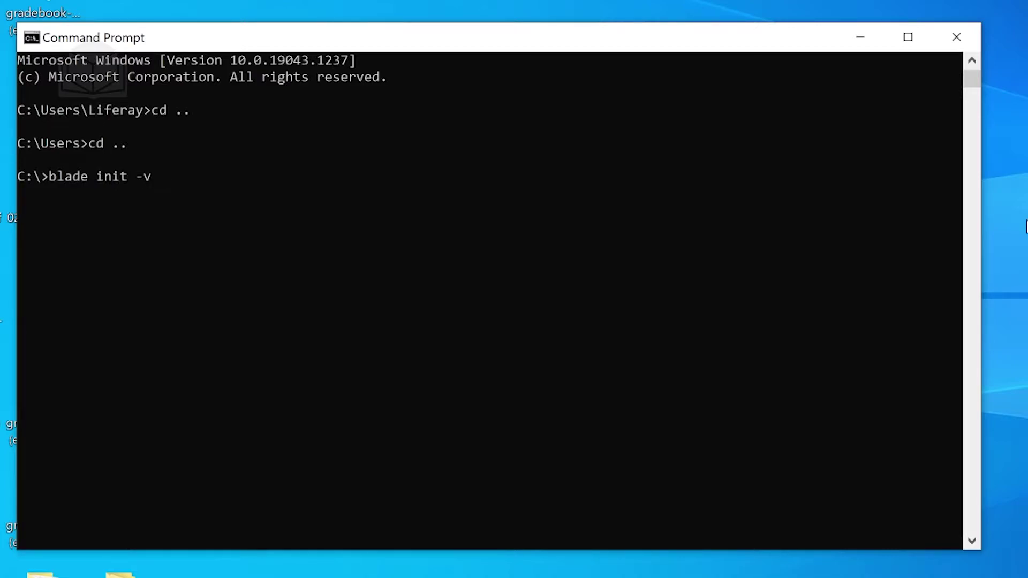
pyautogui.write(' 7.4 ')
pyautogui.write('[')
pyautogui.write('test]')
# Run blade init -v 7.4 test to create the 'test' workspace at C:\.
pyautogui.press('Return')
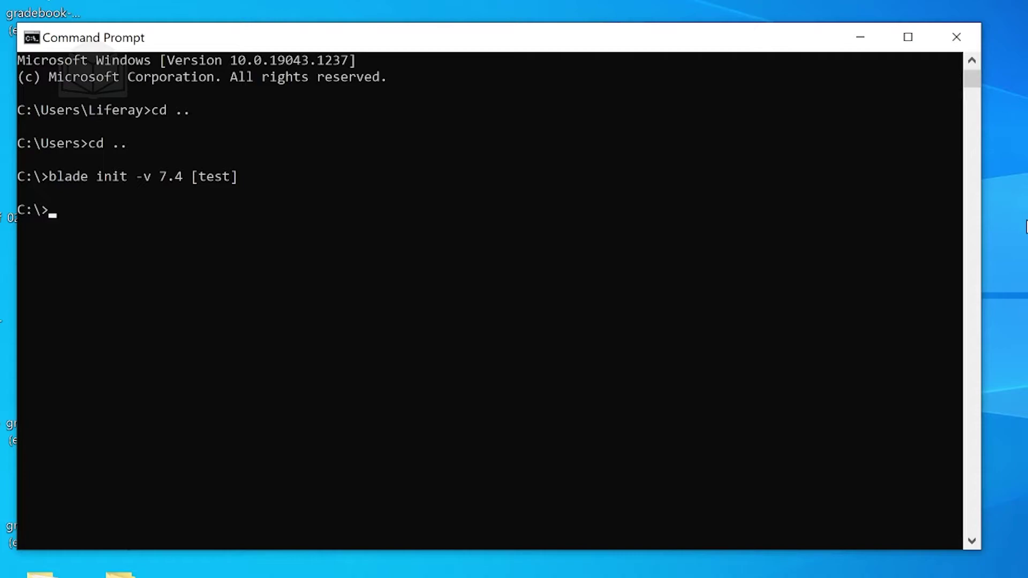
pyautogui.write('cd [test]')
# Change directory into the 'test' workspace with cd test.
pyautogui.press('Return')
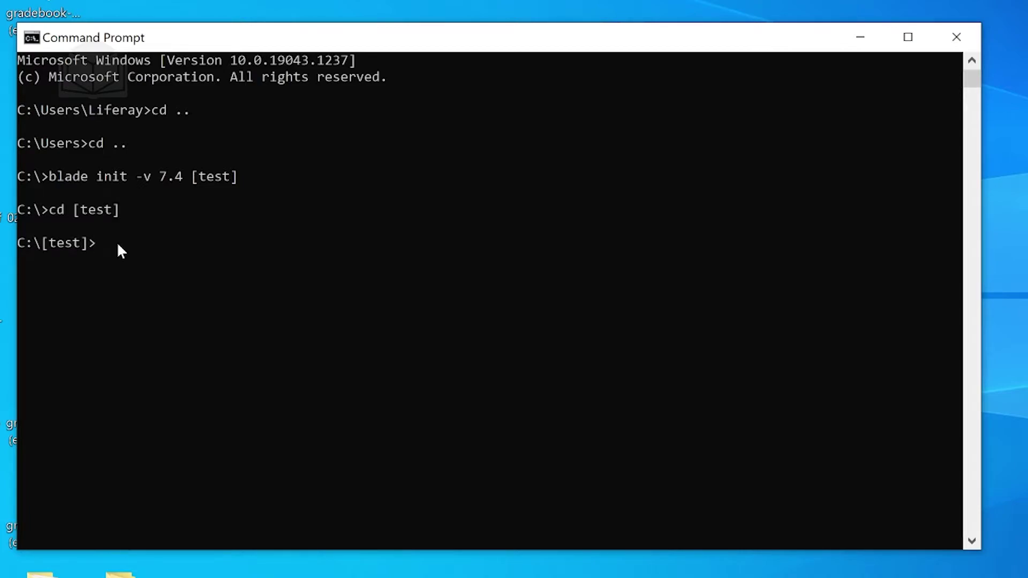
pyautogui.write('blade create -t mvc-portlet -p com.acme.z3x1.portlet -c GuestbookPortlet guestbook')
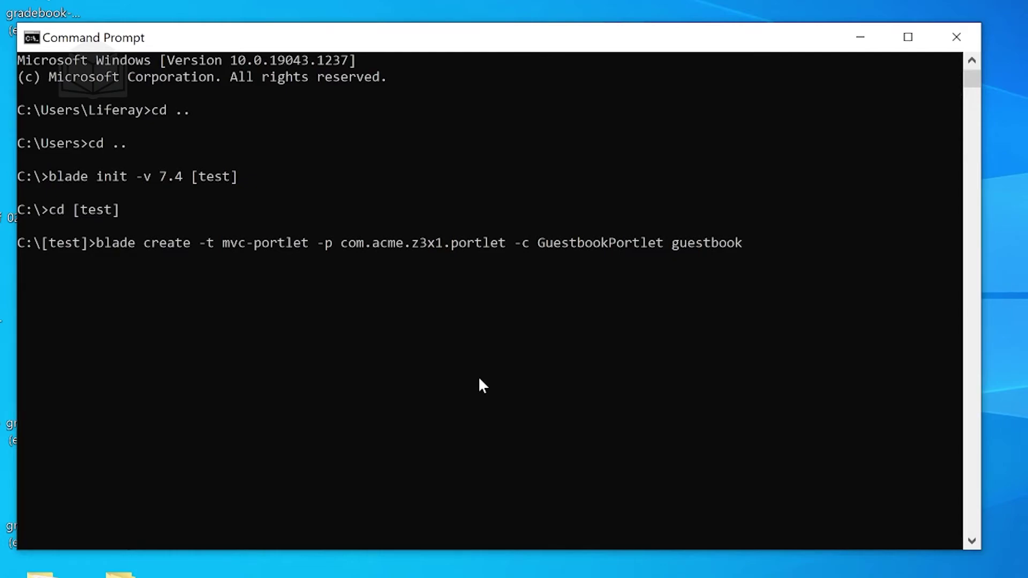
# Create mvc-portlet 'guestbook' with package com.acme.z3x1.portlet and class GuestbookPortlet.
pyautogui.press('Return')
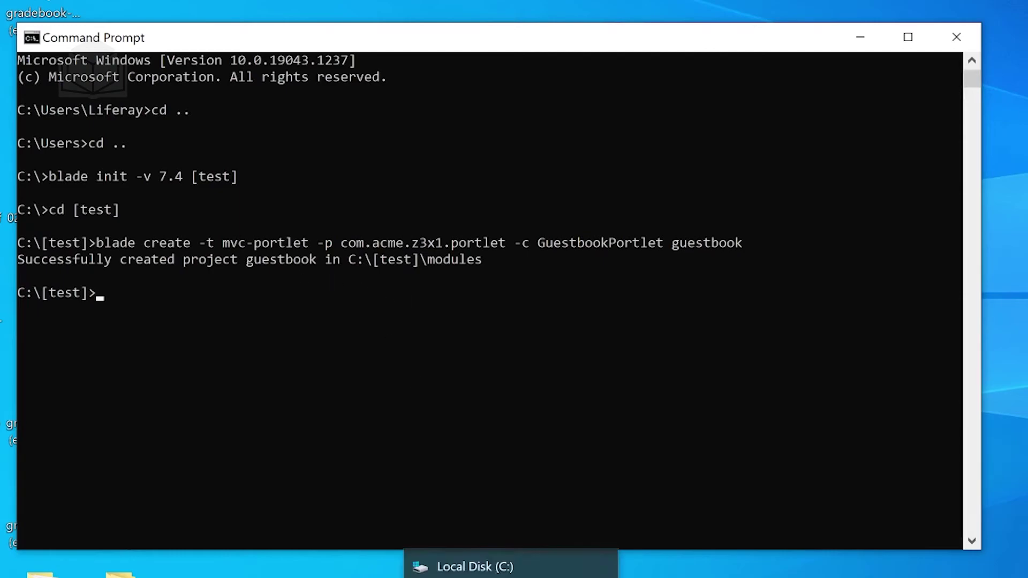
pyautogui.click(474, 566)
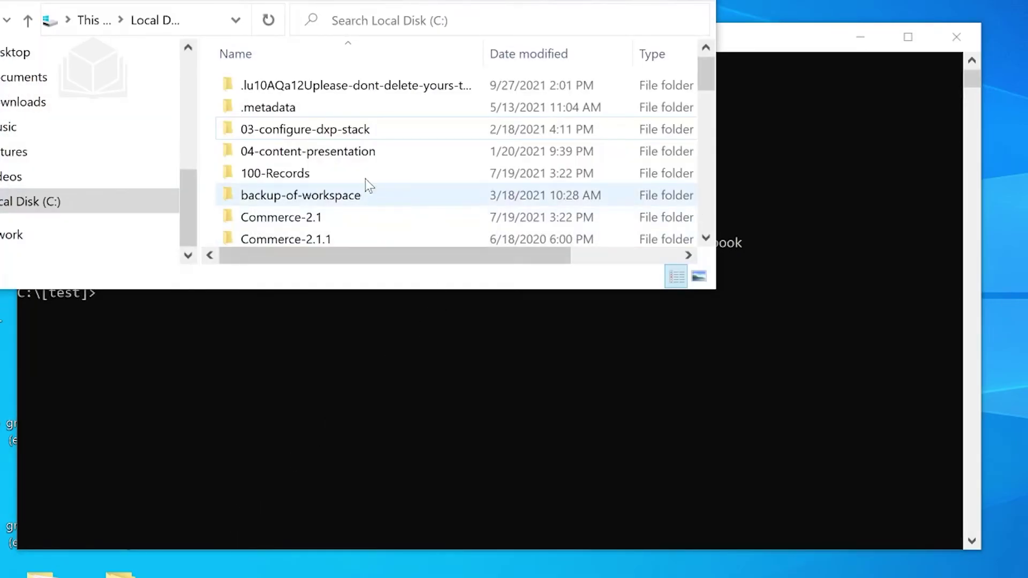
pyautogui.scroll(-5, 351, 171)
pyautogui.scroll(-5, 337, 165)
pyautogui.scroll(-1, 337, 169)
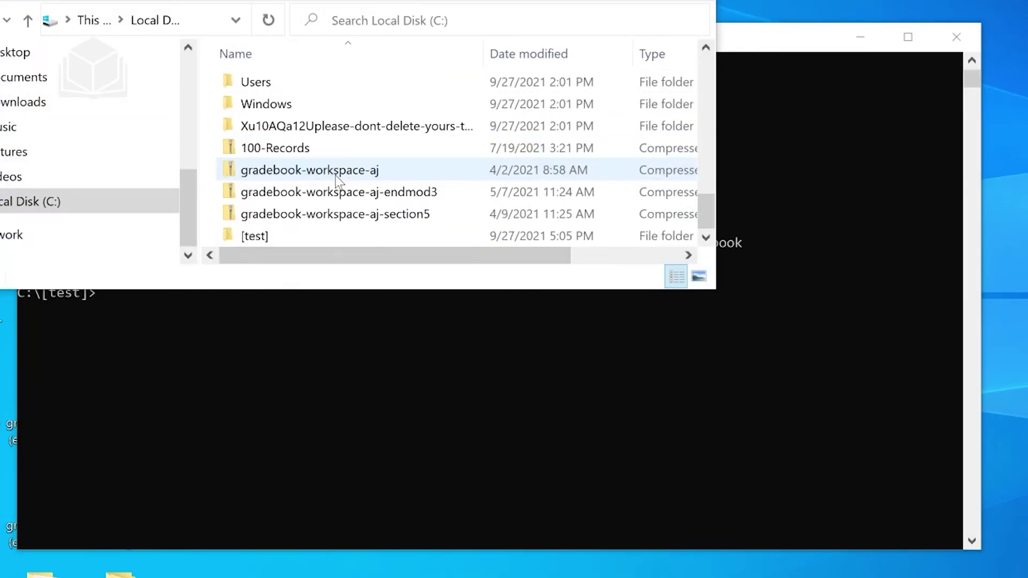
pyautogui.click(287, 235)
pyautogui.doubleClick(286, 235)
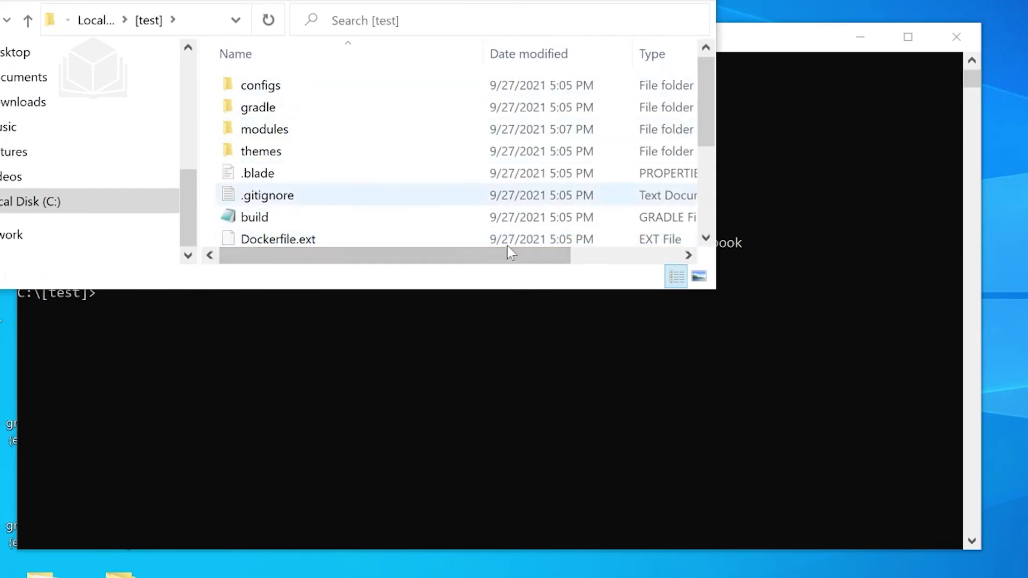